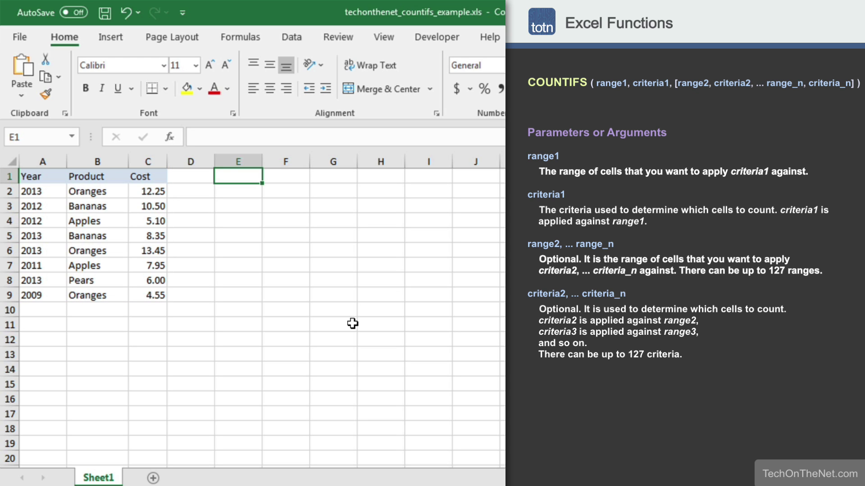
# In E1, write =COUNTIFS(A2:A9,"=2013") to count Year 2013 rows
pyautogui.write('=COUNTIF')
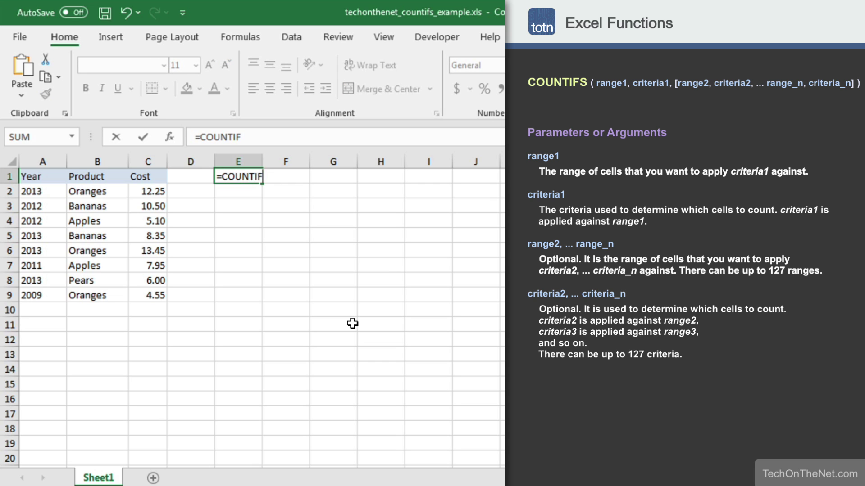
pyautogui.write('S(')
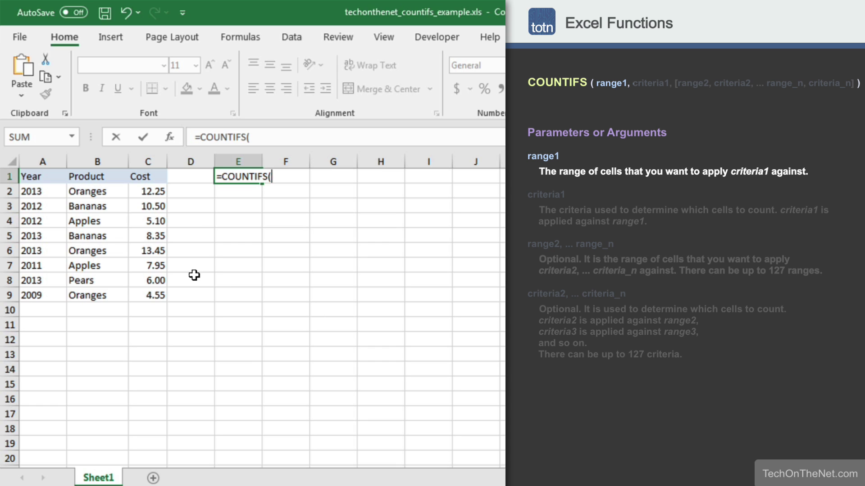
pyautogui.moveTo(52, 191); pyautogui.dragTo(47, 295)
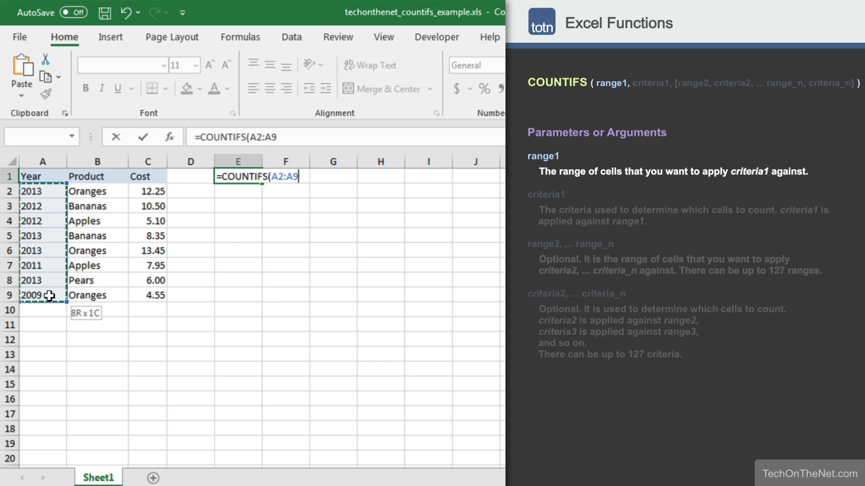
pyautogui.write(',')
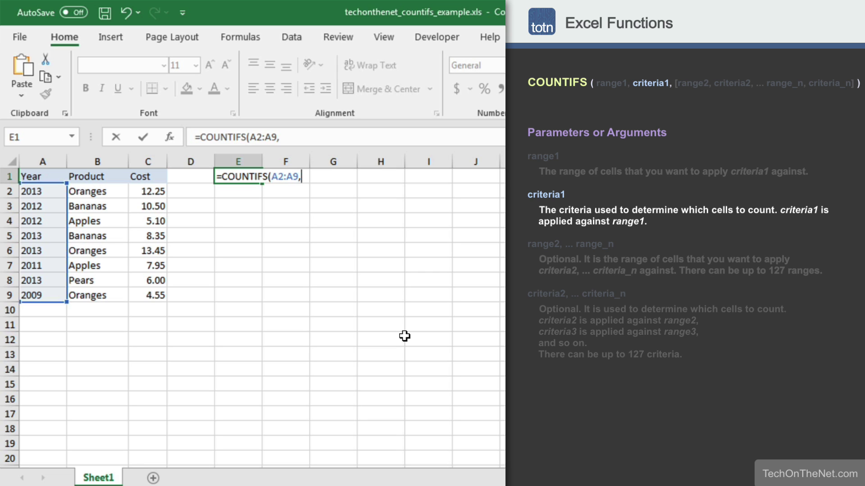
pyautogui.write('"=2013"')
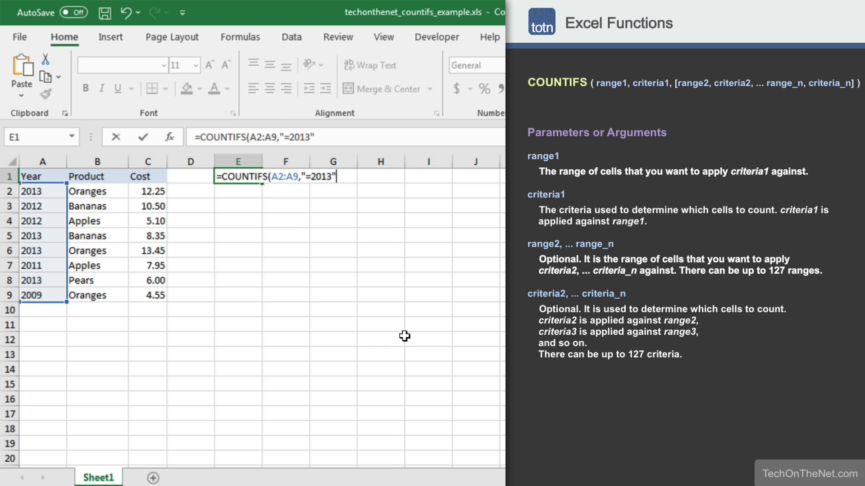
pyautogui.write(')')
# Confirm the 2013 count of 4 in E1, then delete the formula
pyautogui.press('Return')
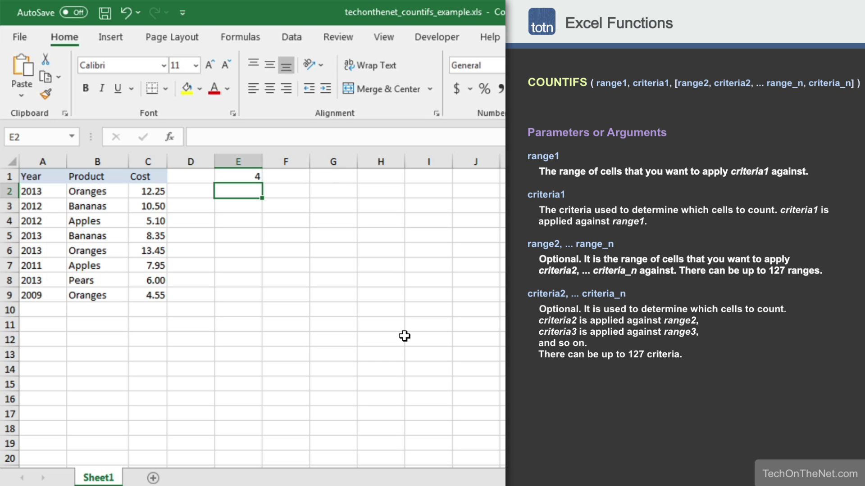
pyautogui.press('Up')
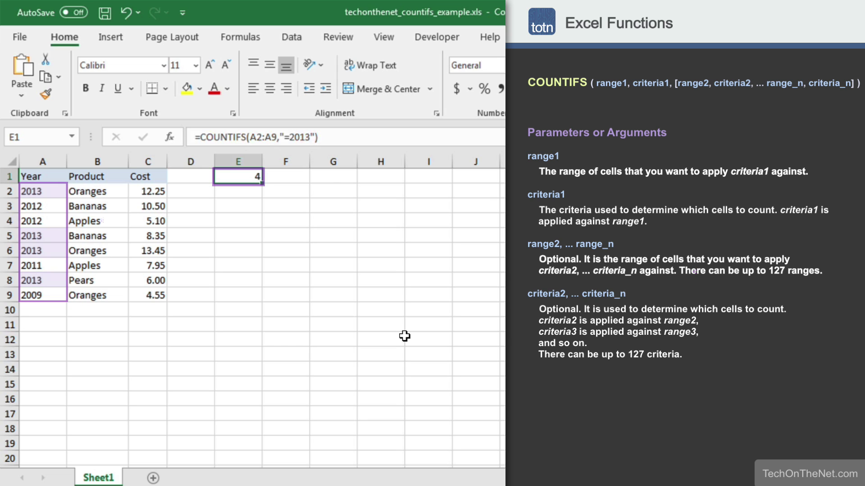
pyautogui.press('Delete')
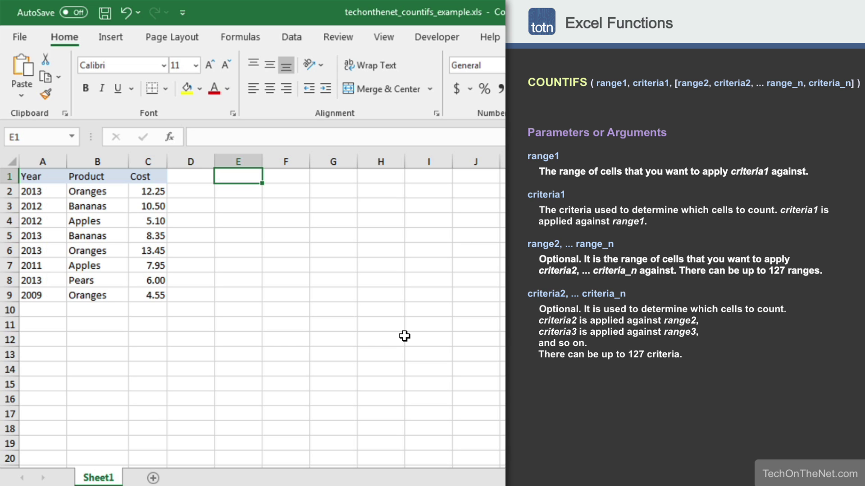
# Enter =COUNTIFS(A2:A9,"=2013",B2:B9,"=Oranges") in E1, returning 2
pyautogui.write('=COUNTI')
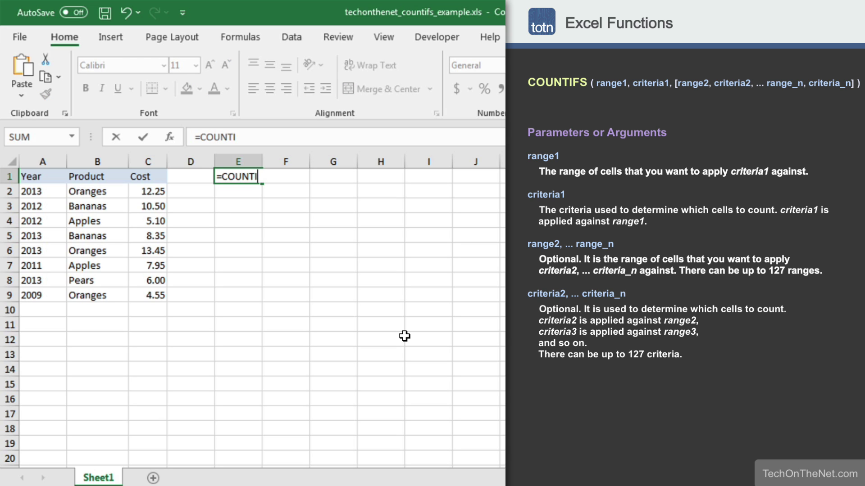
pyautogui.write('FS(')
pyautogui.moveTo(55, 192); pyautogui.dragTo(53, 303)
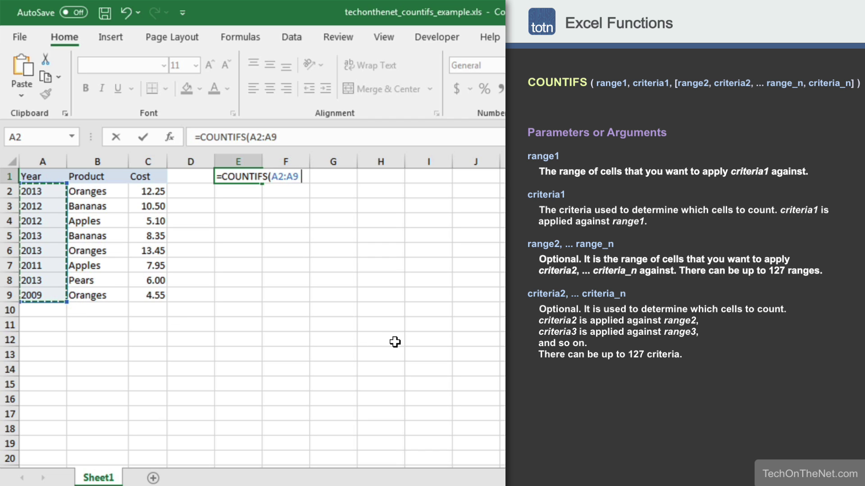
pyautogui.write(',"=2013"')
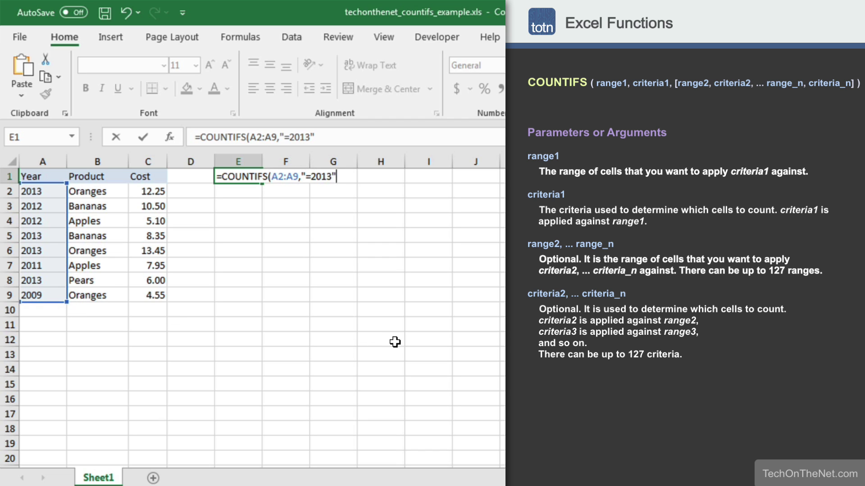
pyautogui.write(',')
pyautogui.click(117, 193)
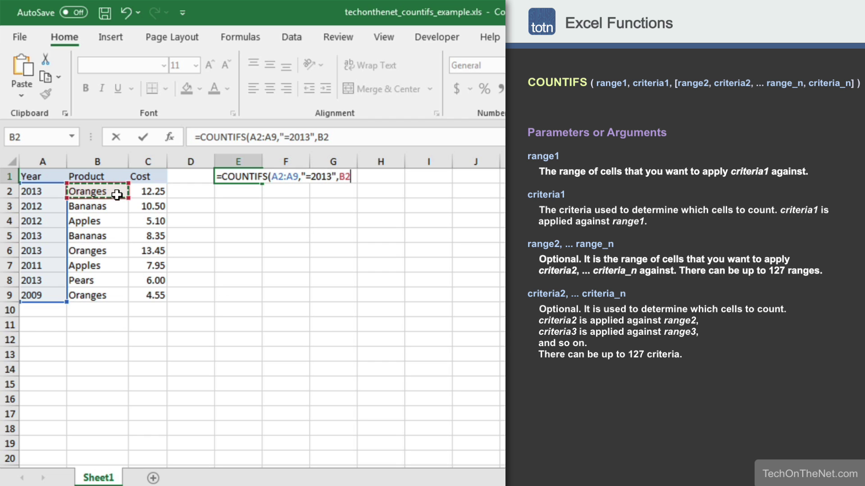
pyautogui.moveTo(117, 194); pyautogui.dragTo(116, 299)
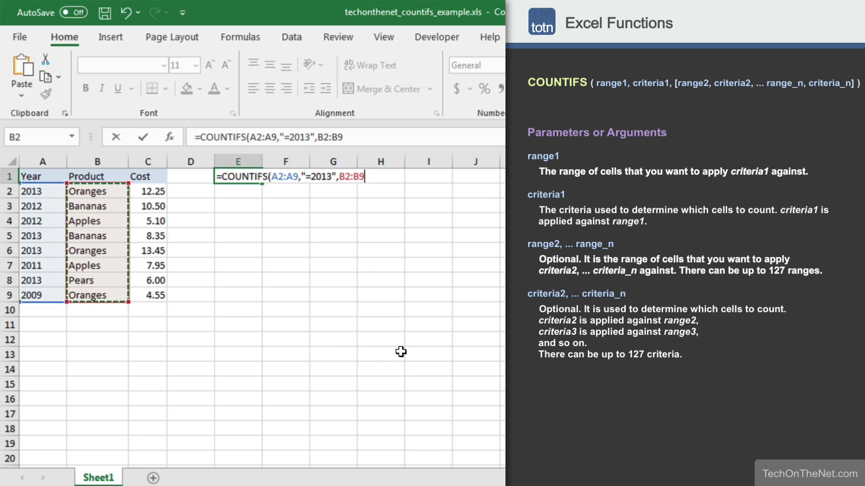
pyautogui.write(',"=Oranges')
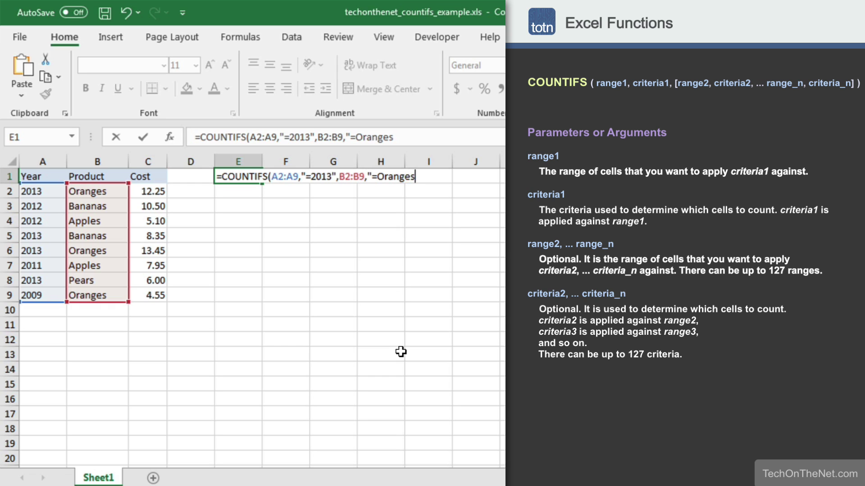
pyautogui.write('")')
pyautogui.press('Return')
# Return to E1 and delete the two-criteria formula that gave 2
pyautogui.press('Up')
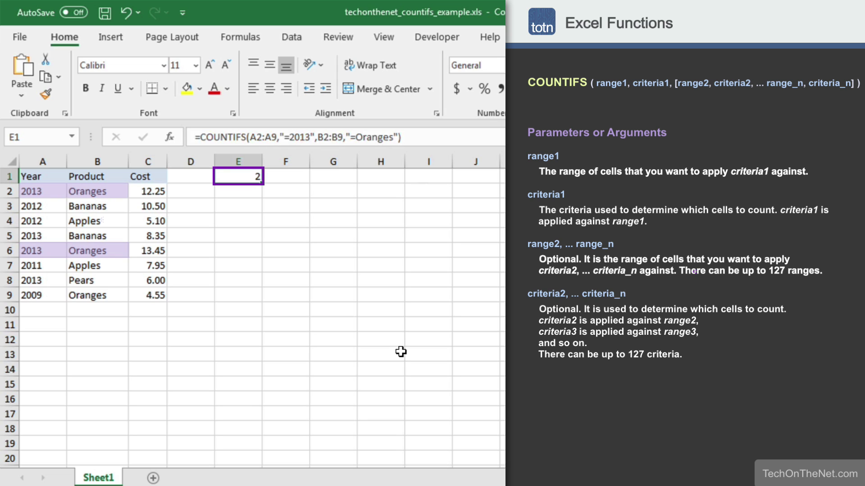
pyautogui.press('Delete')
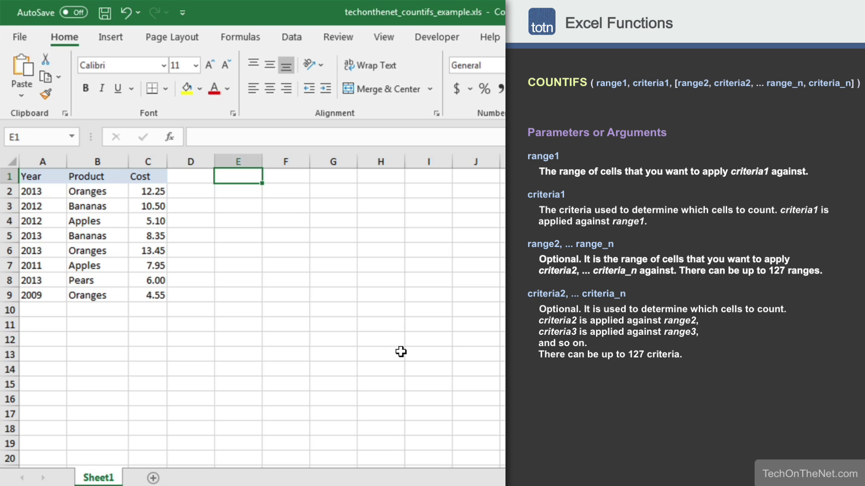
# In E1, write =COUNTIFS(A2:A9,">=2009",B2:B9,"=Oranges",A2:A9,"<=2012") for Oranges rows from 2009 to 2012
pyautogui.write('=')
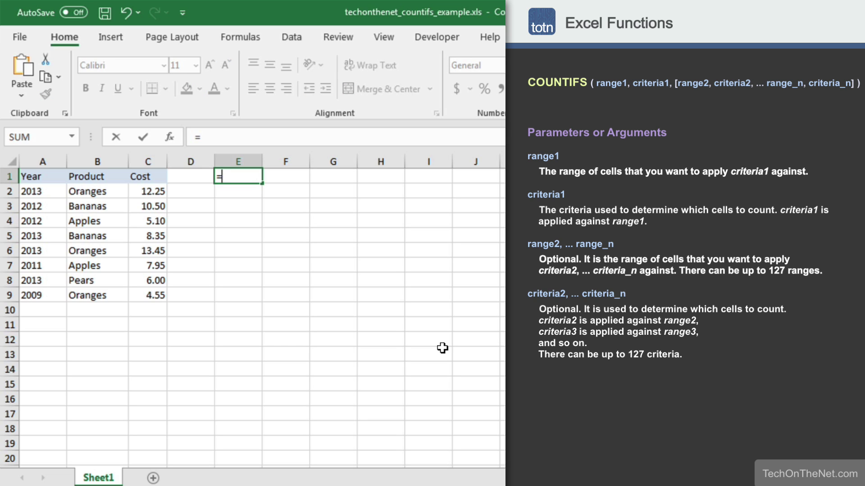
pyautogui.write('COUNTIFS(')
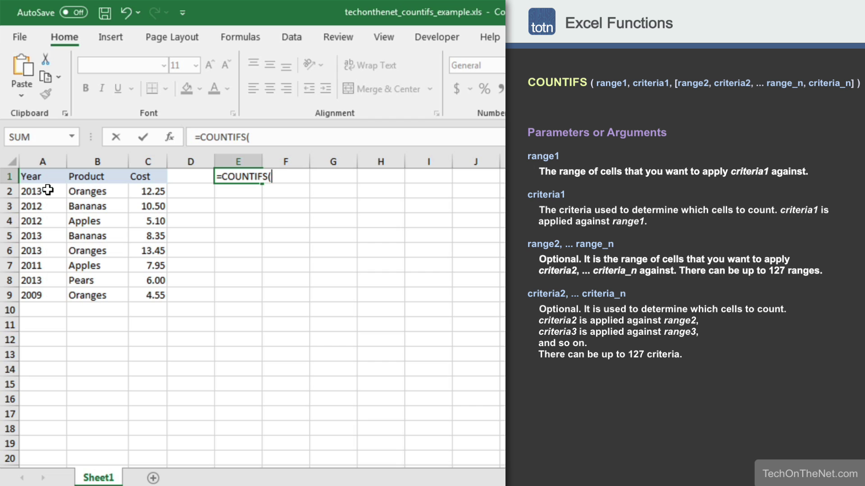
pyautogui.moveTo(48, 191); pyautogui.dragTo(48, 295)
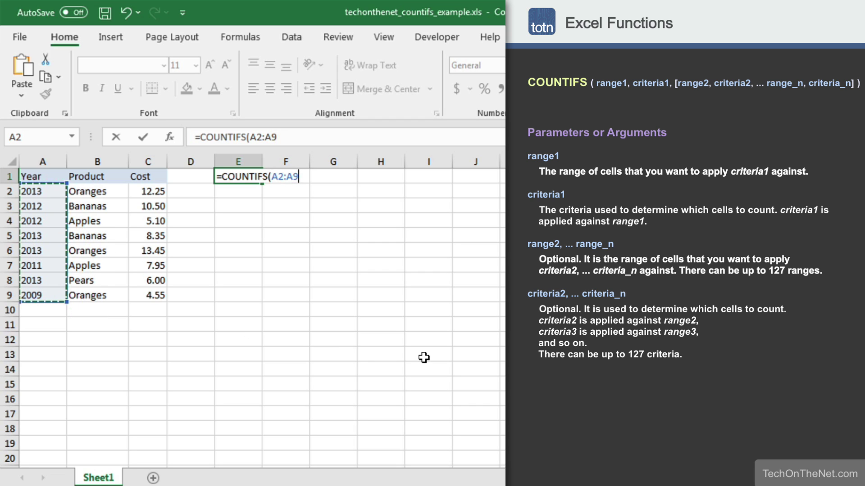
pyautogui.write(',">=')
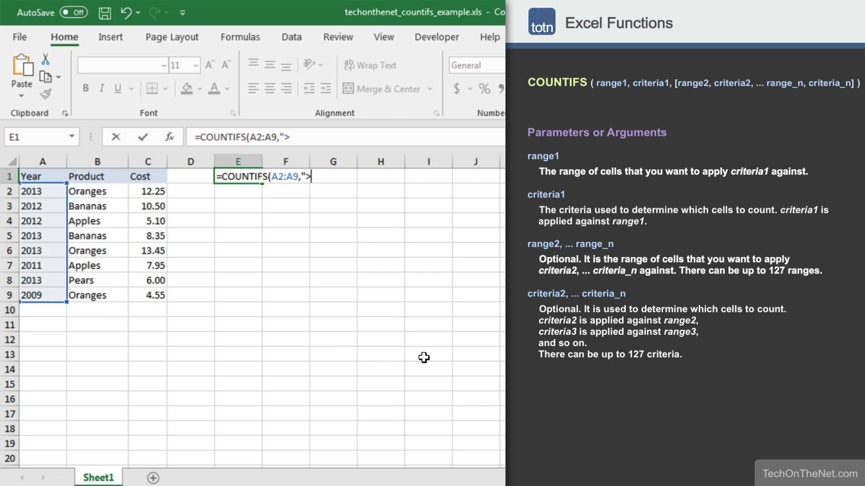
pyautogui.write('2009",')
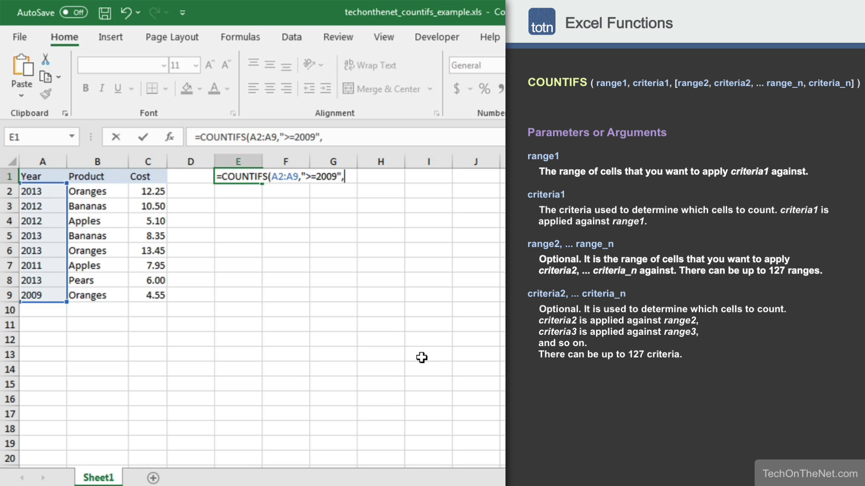
pyautogui.click(110, 195)
pyautogui.moveTo(110, 195); pyautogui.dragTo(112, 294)
pyautogui.write(',"')
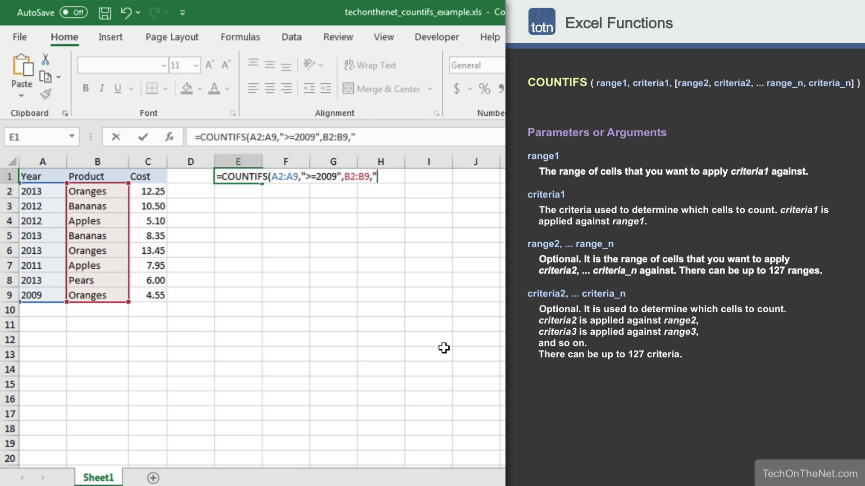
pyautogui.write('=Oranges')
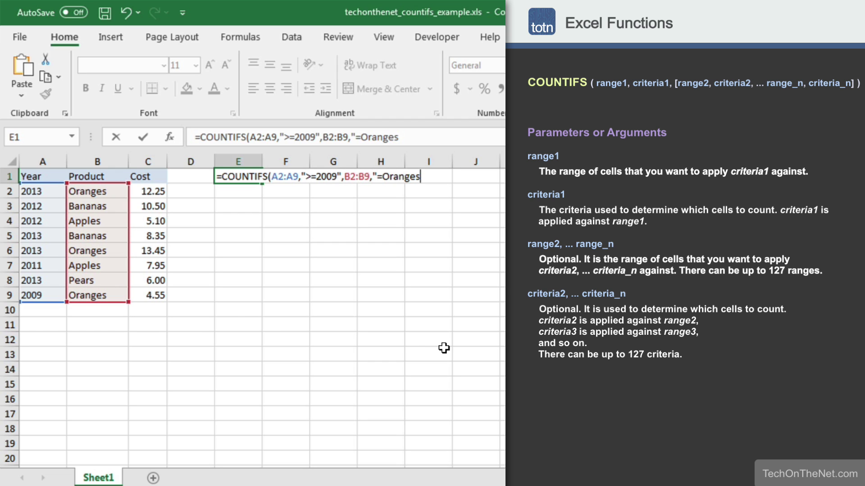
pyautogui.write('",')
pyautogui.moveTo(47, 191); pyautogui.dragTo(37, 296)
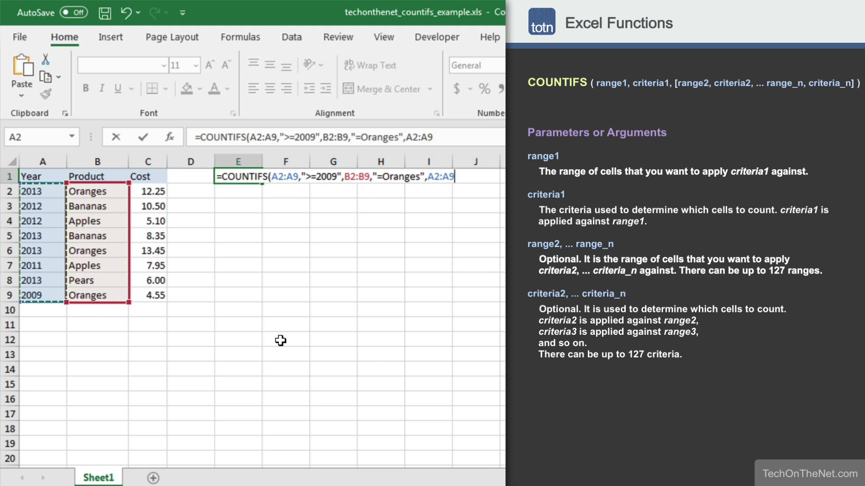
pyautogui.write(',"<')
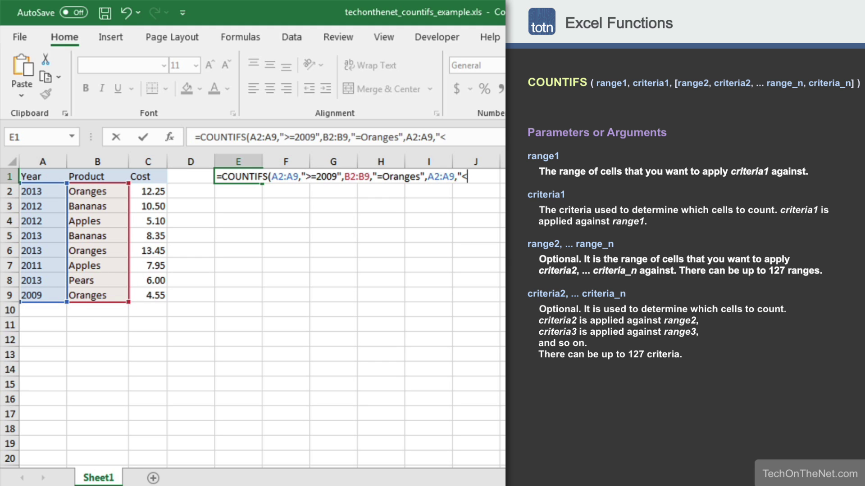
pyautogui.write('=2012')
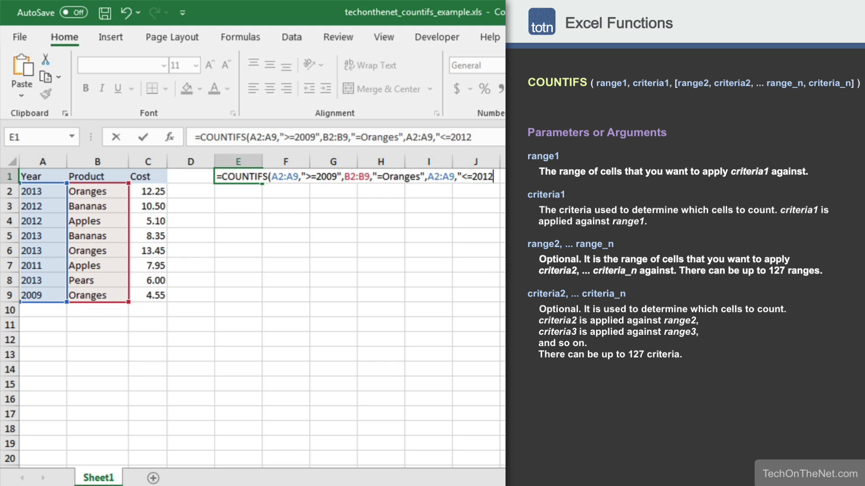
pyautogui.write('")')
pyautogui.hotkey('ctrl', 'Return')
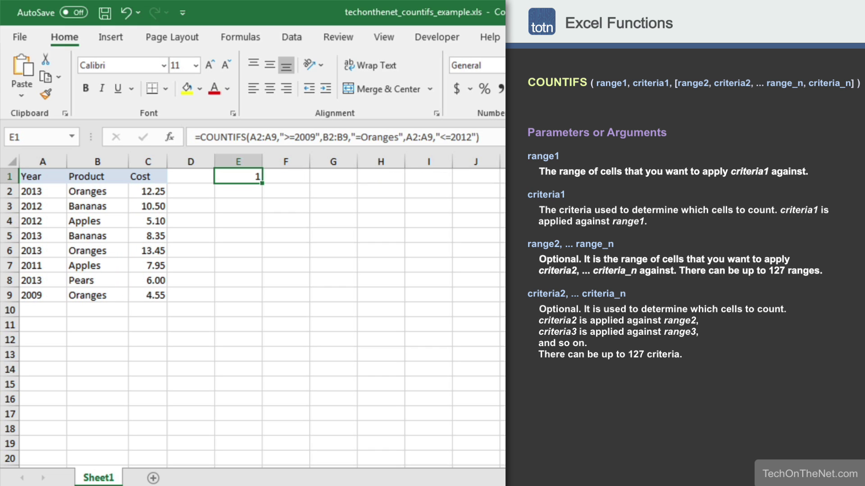